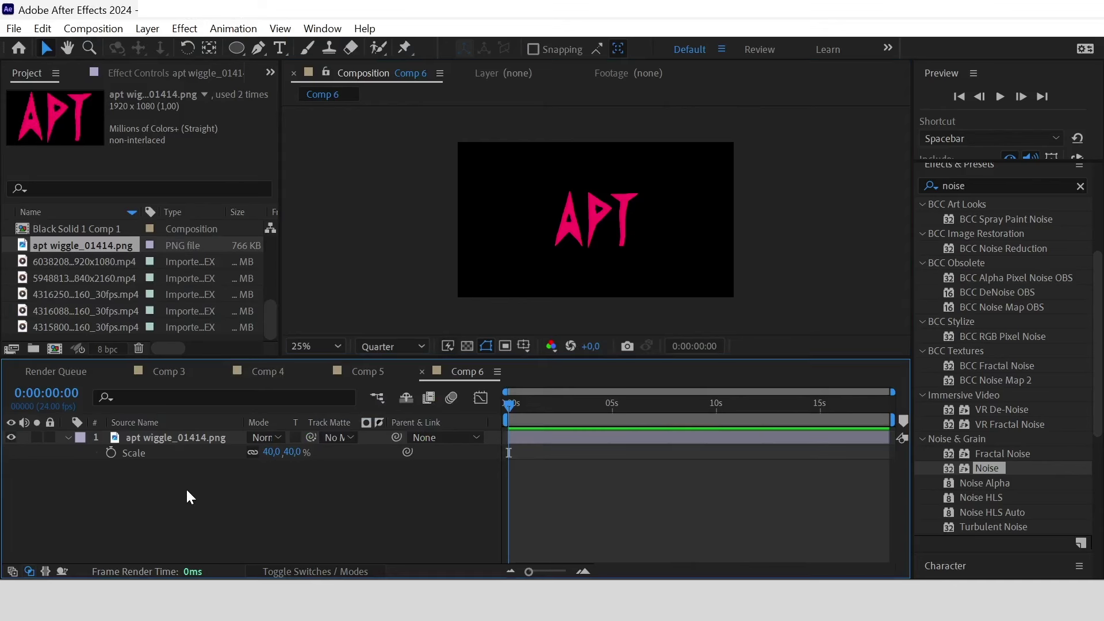
Step: Add a new black solid layer above the APT logo in Comp 6
right_click(186, 488)
mouse_move(229, 271)
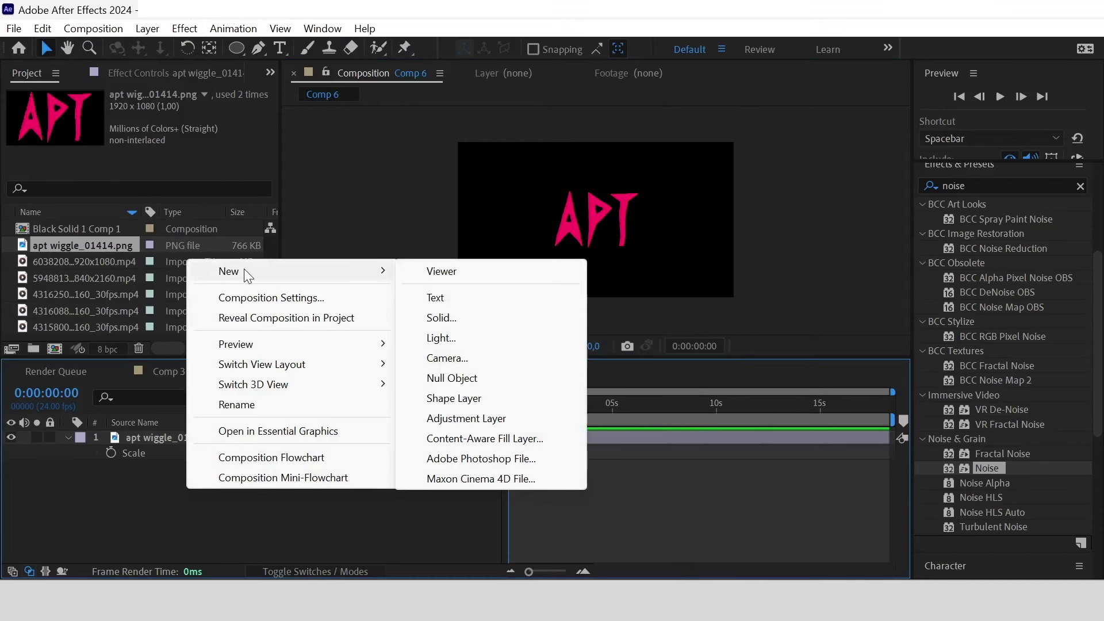
click(445, 318)
Step: Apply Fractal Noise to Black Solid 2 with a time*10 Random Seed expression
click(373, 427)
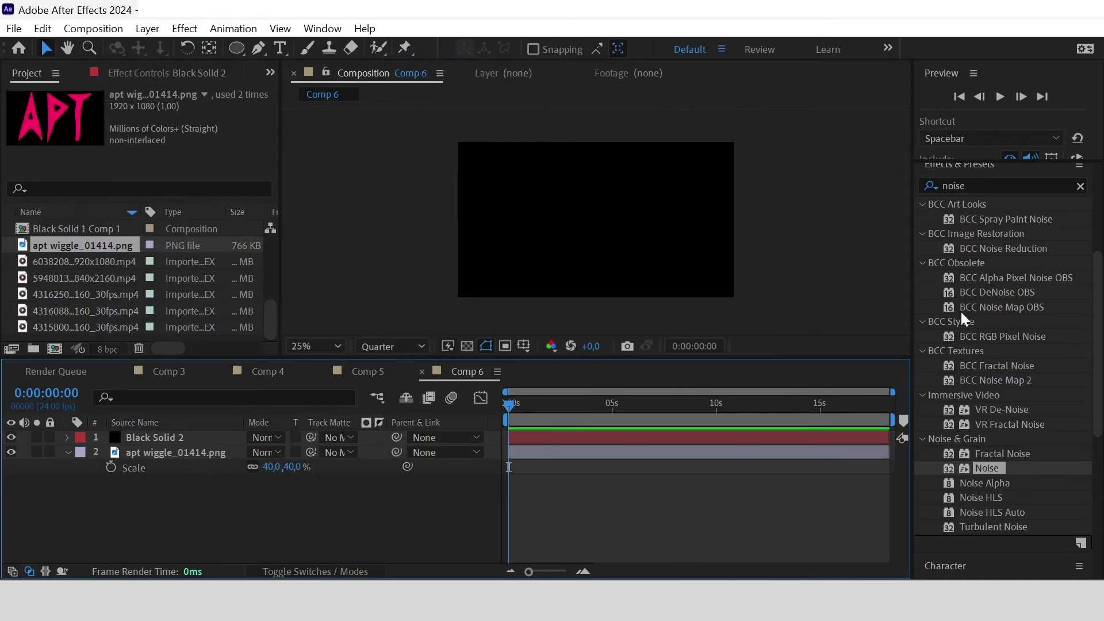
text(fracta)
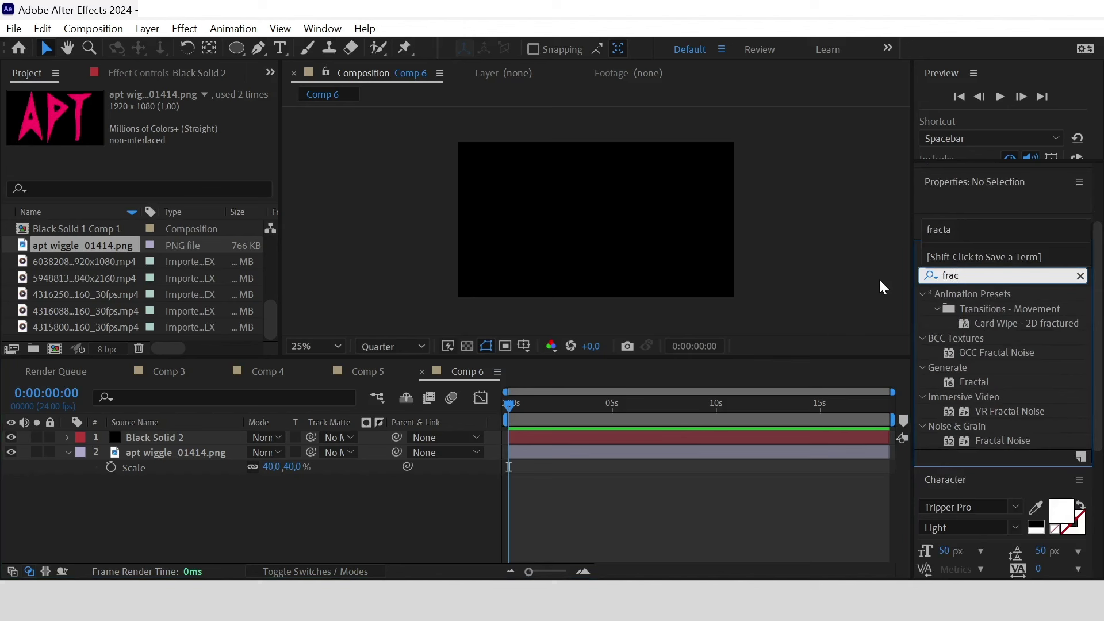
drag(1016, 396, 602, 238)
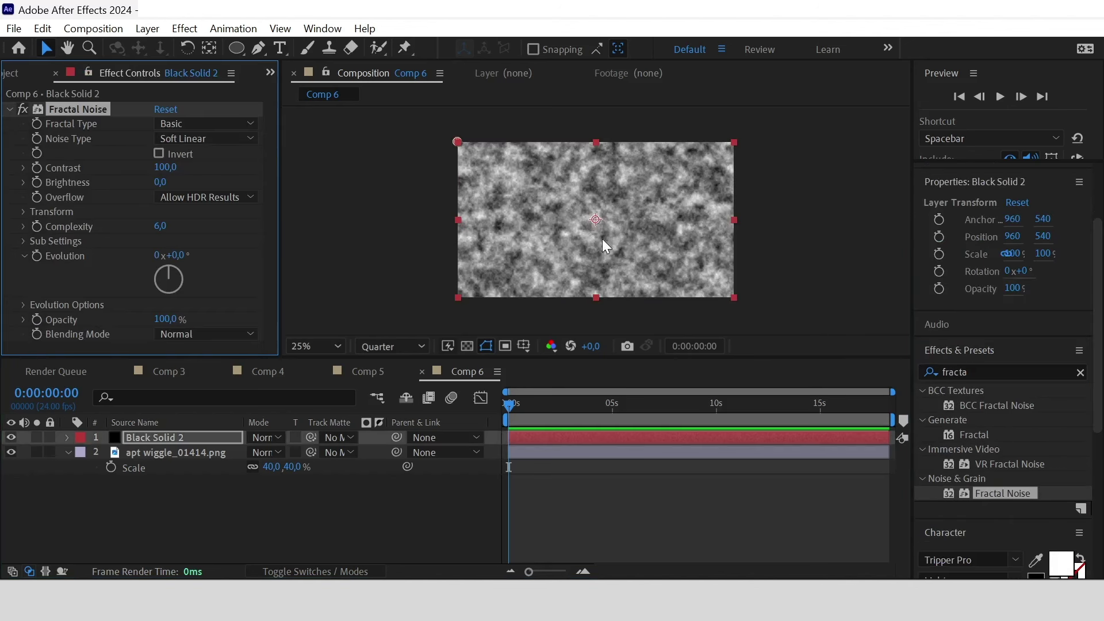
click(67, 438)
click(82, 453)
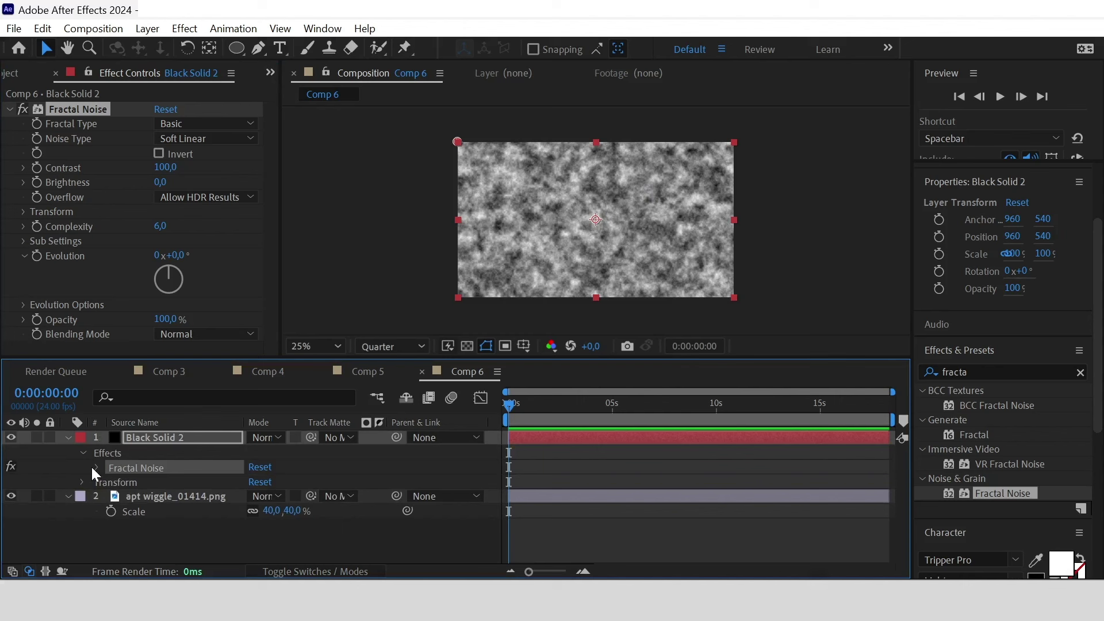
click(95, 466)
scroll(183, 522, down, 3)
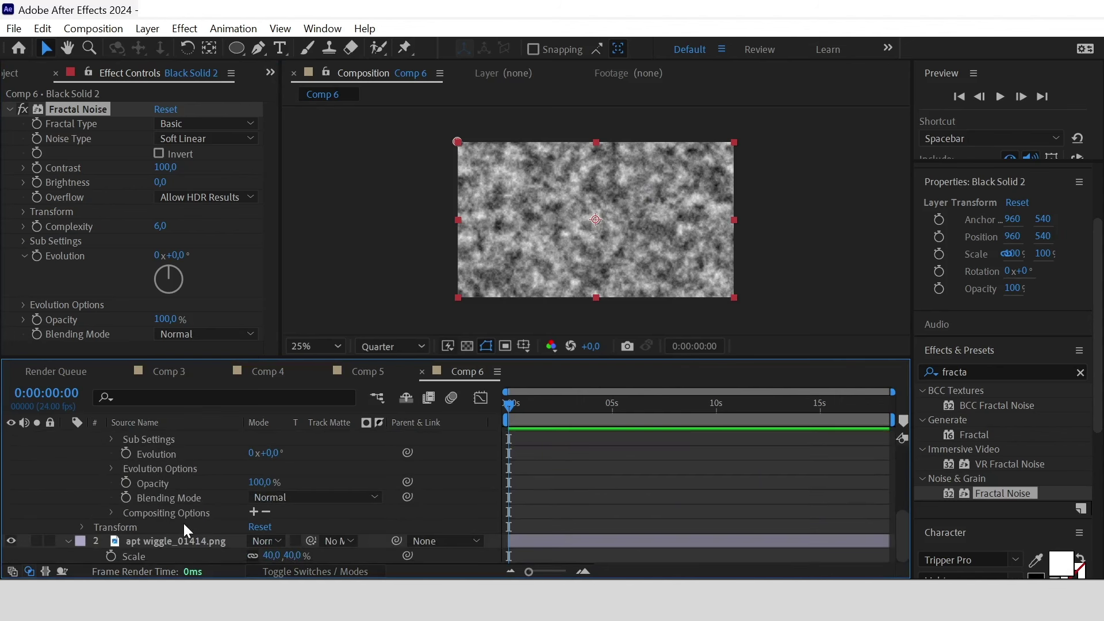
scroll(165, 505, up, 1)
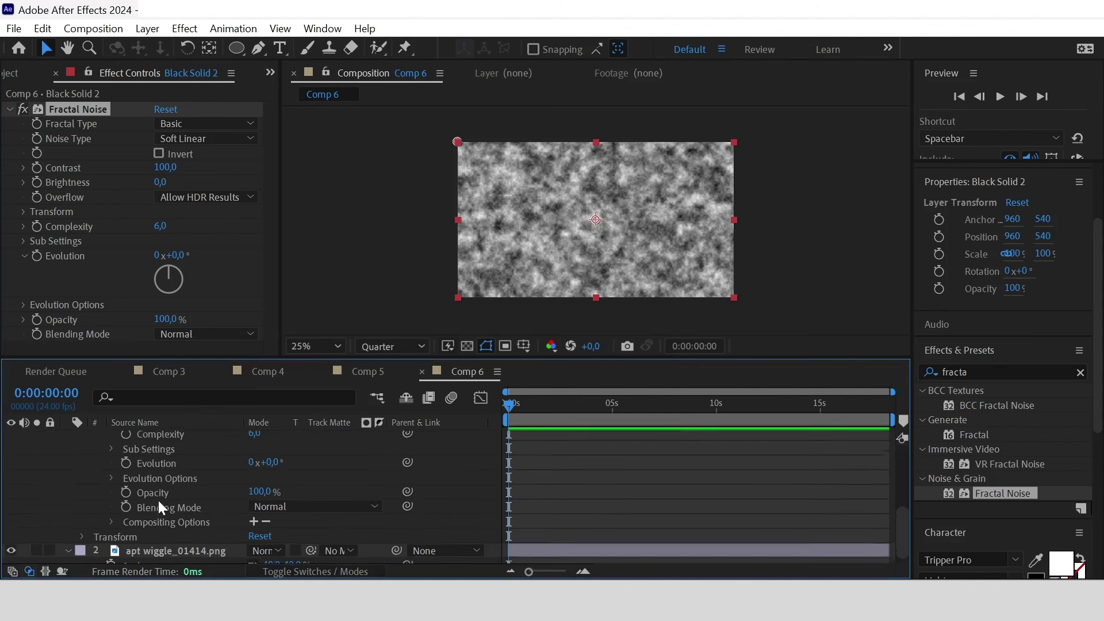
click(113, 482)
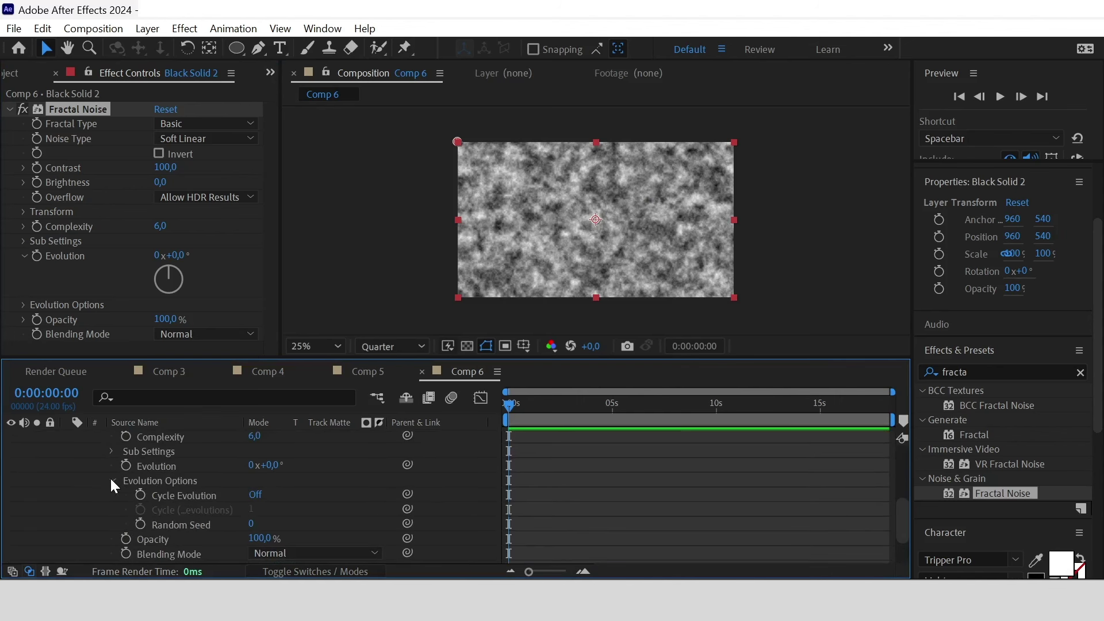
alt+click(139, 525)
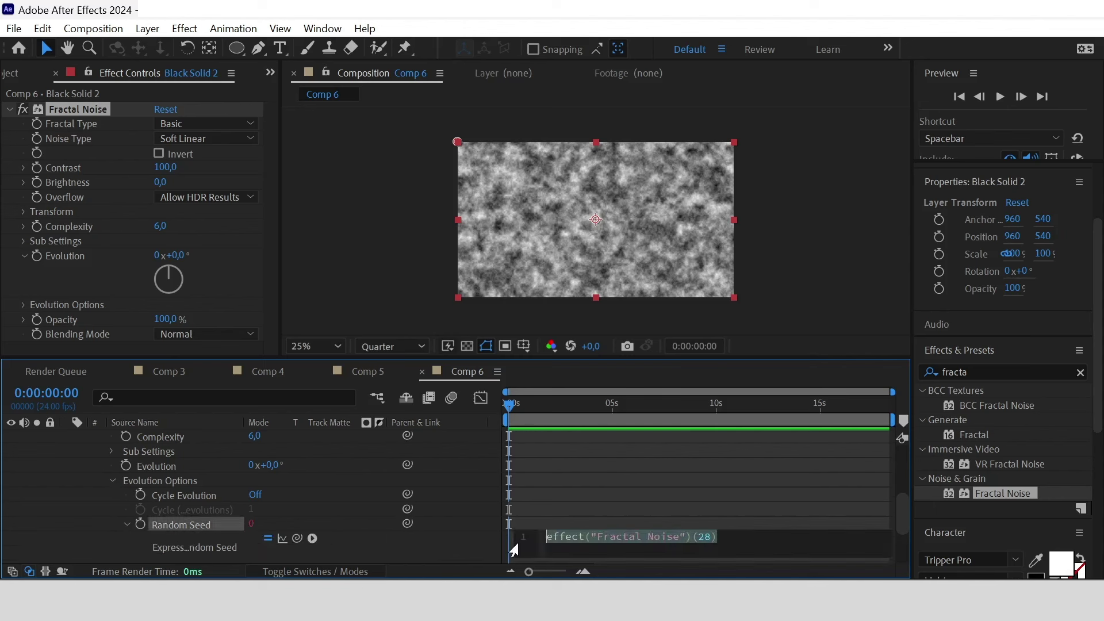
text(time)
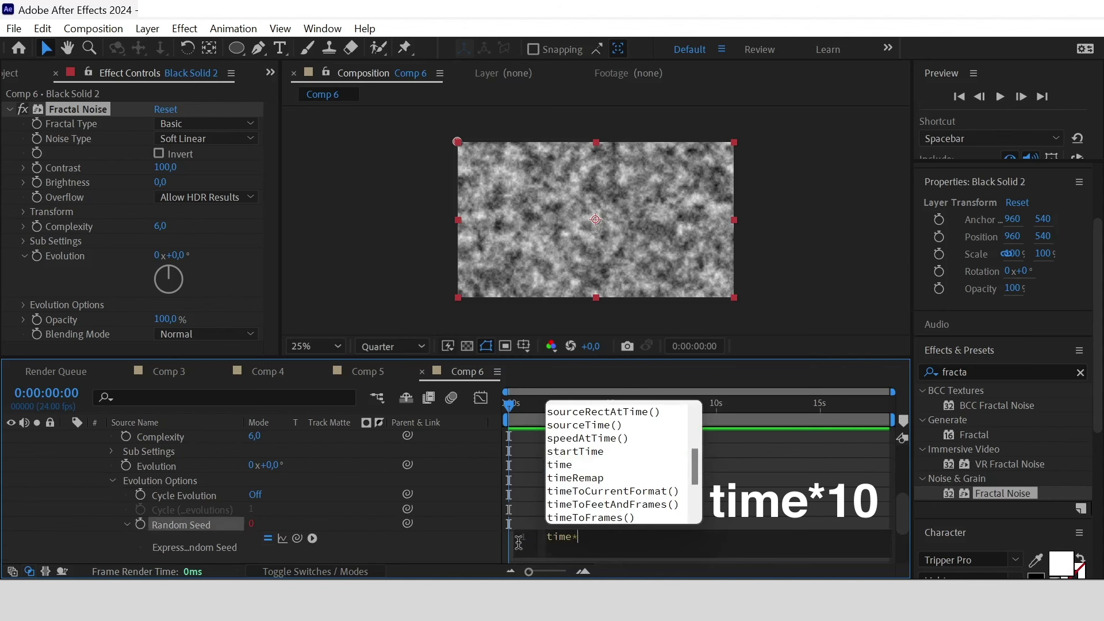
text(*)
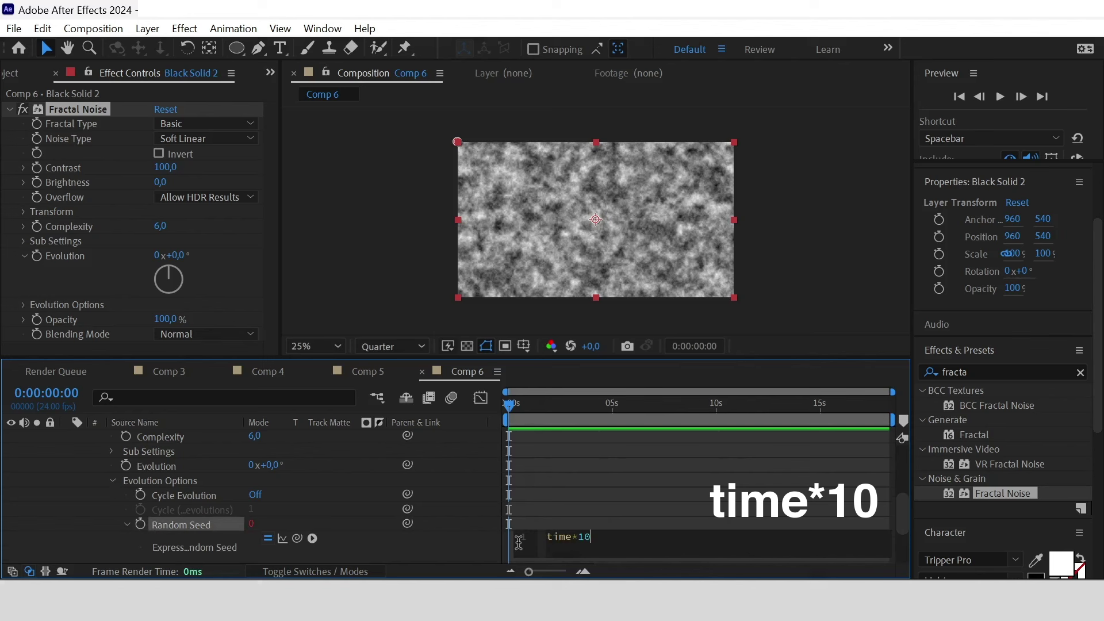
click(698, 473)
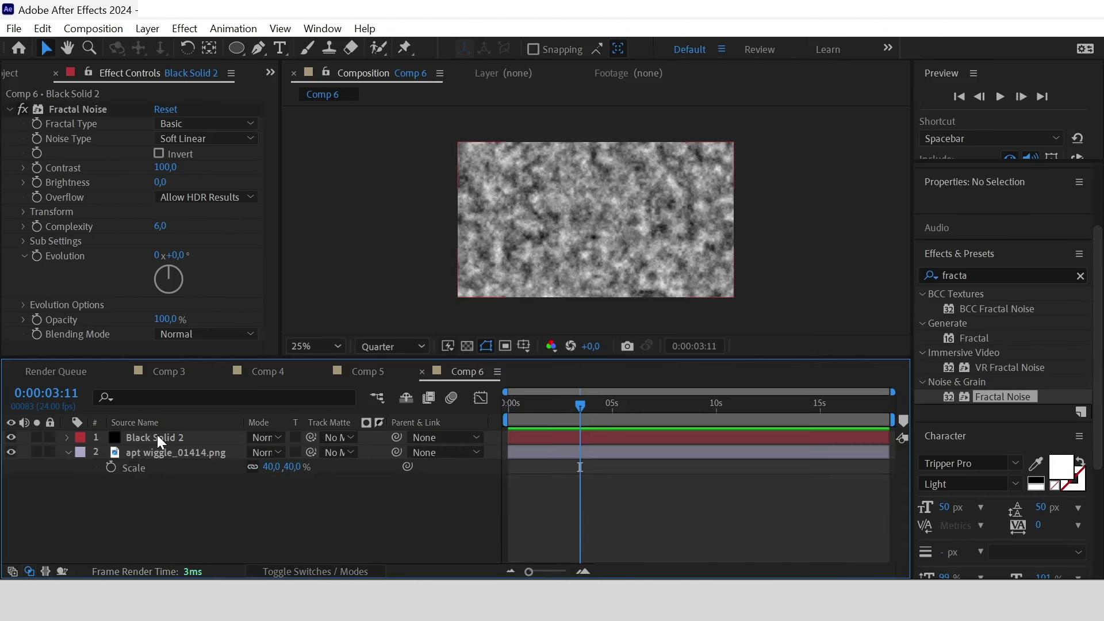
Step: Pre-compose the solid as Black Solid 2 Comp 1, moving all attributes, and hide it
right_click(158, 438)
click(263, 463)
click(402, 311)
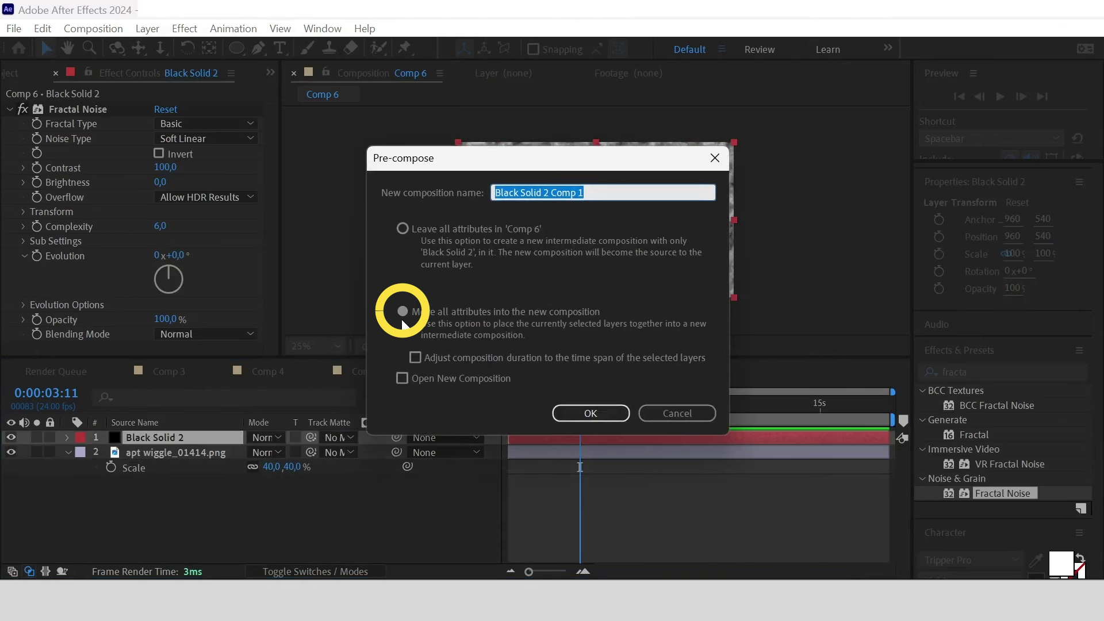
click(589, 412)
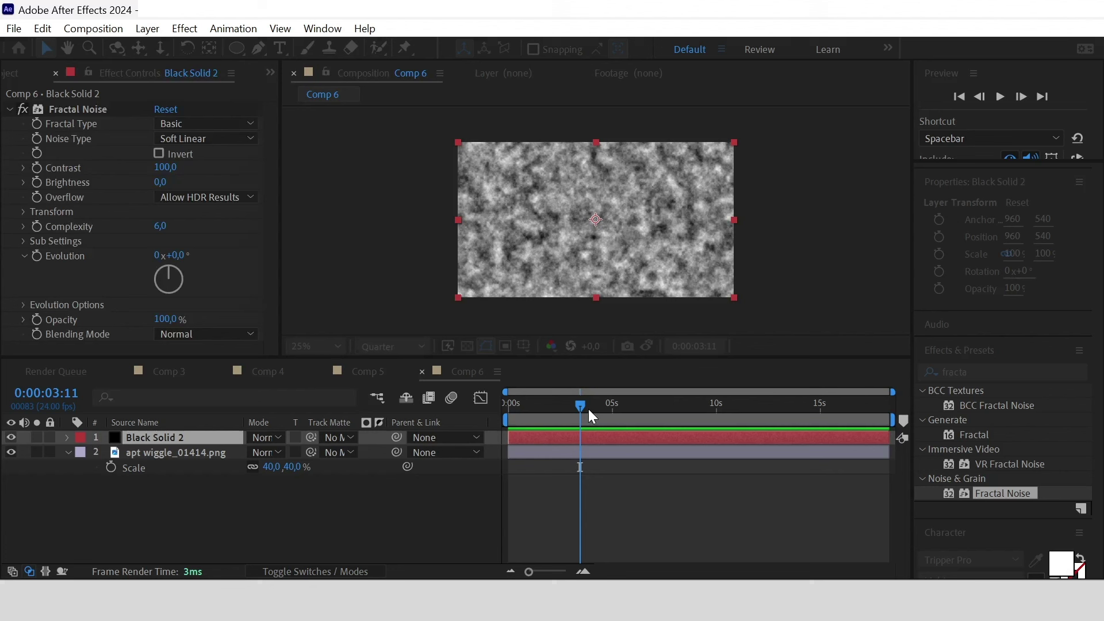
click(11, 437)
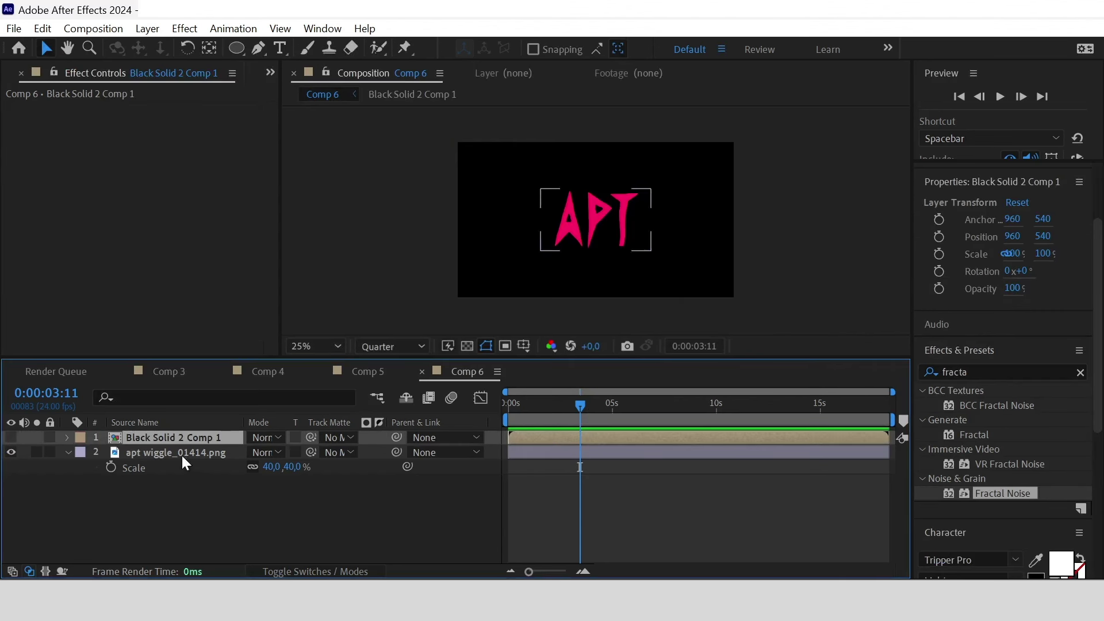
Step: Give the APT logo a Displacement Map using Black Solid 2 Comp 1 as map layer
click(182, 452)
double_click(984, 372)
text(displa)
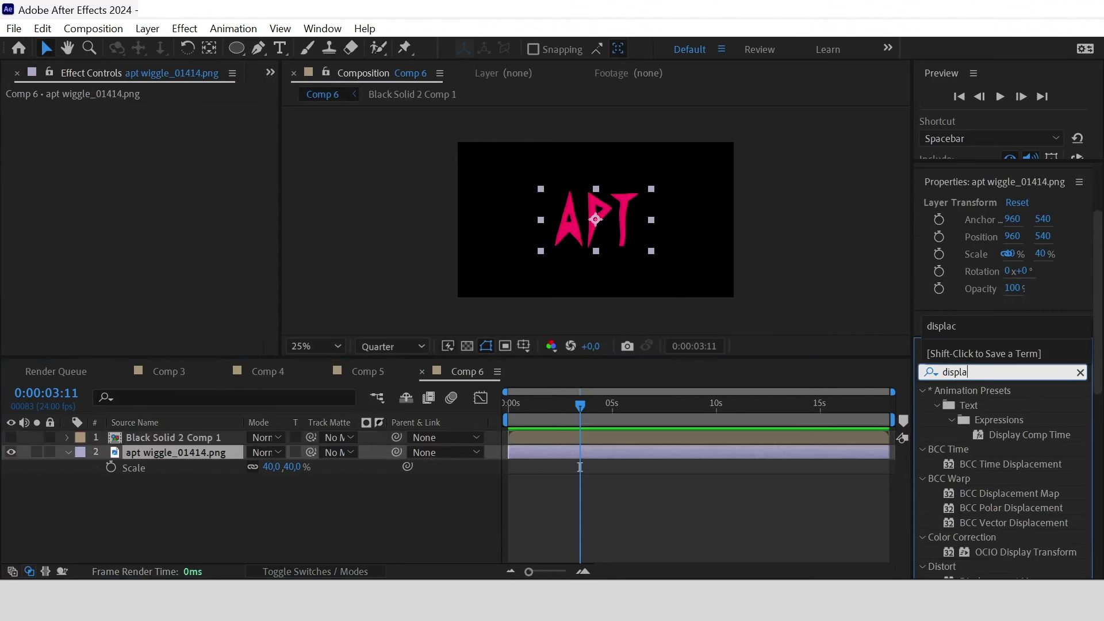
text(c)
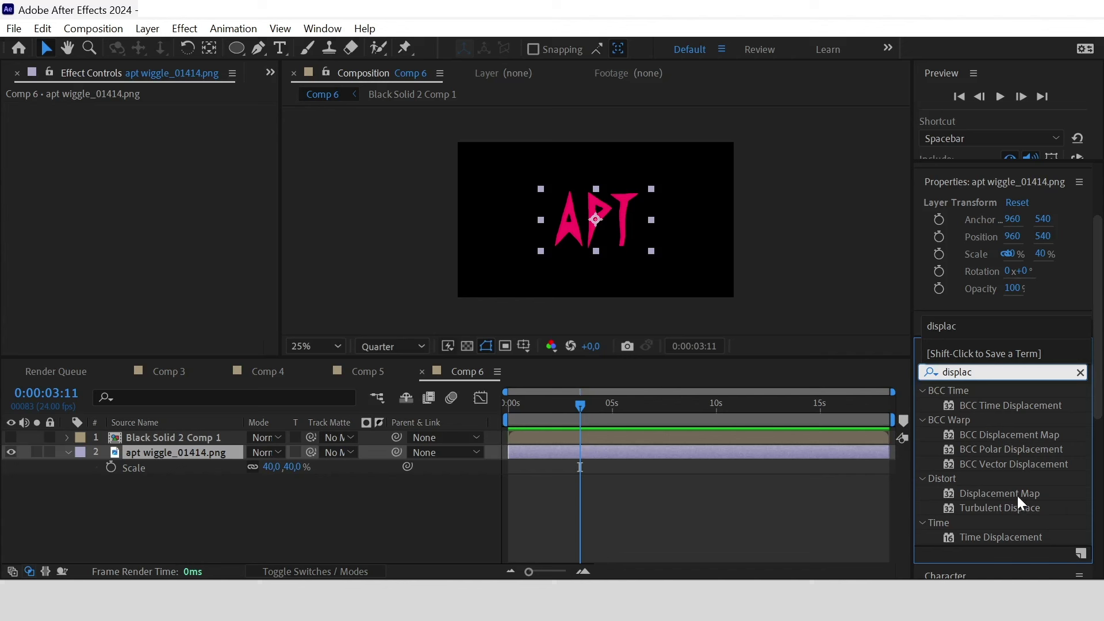
drag(1017, 496, 165, 453)
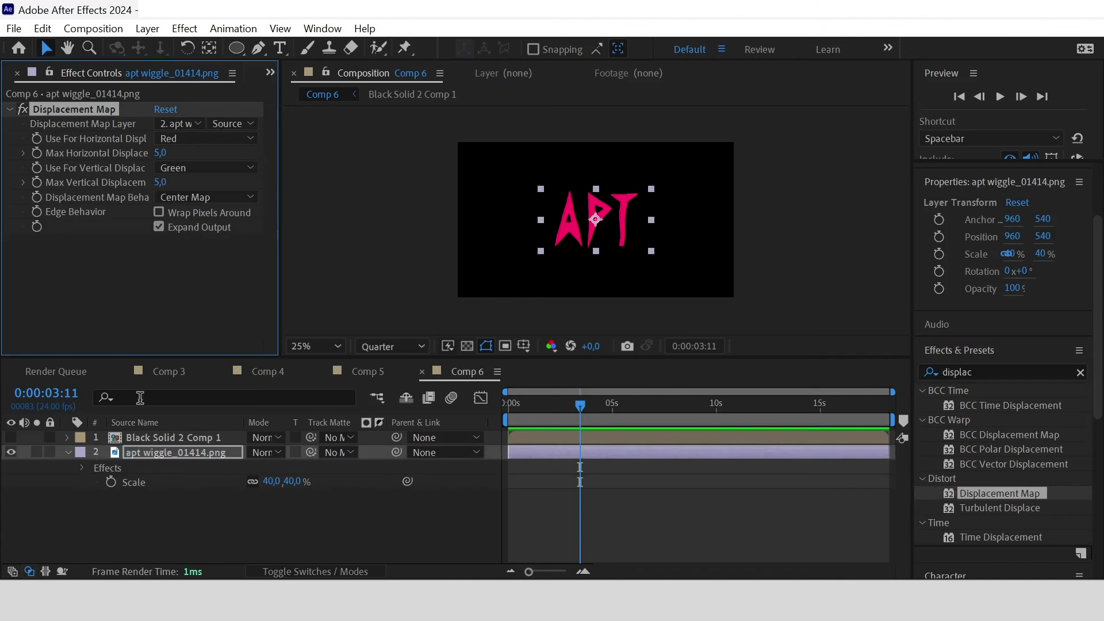
click(179, 124)
click(207, 170)
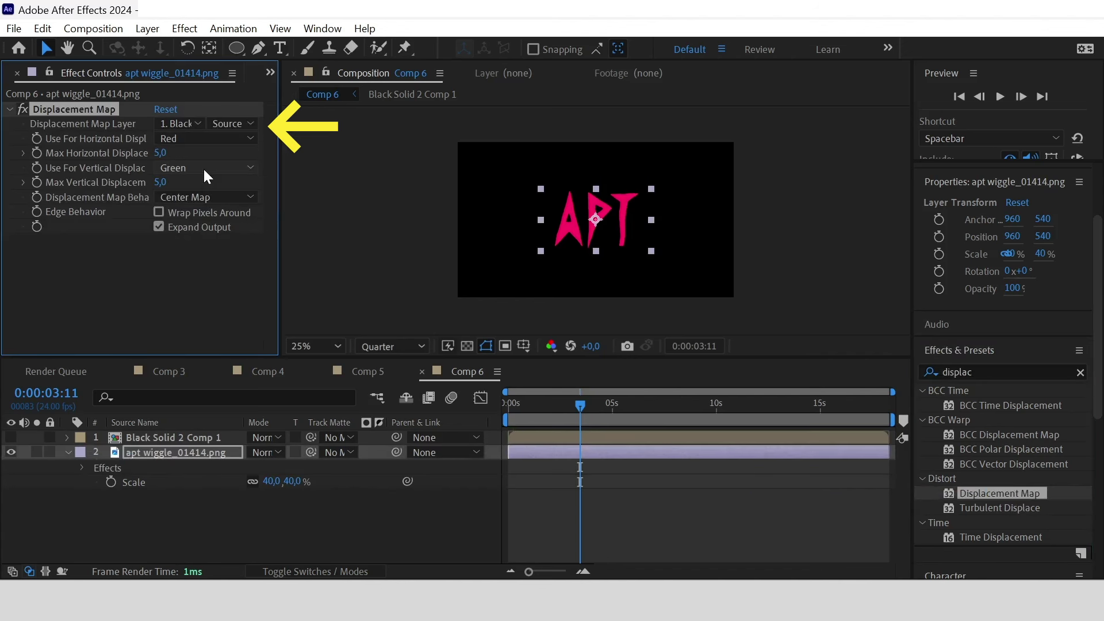
drag(578, 408, 484, 402)
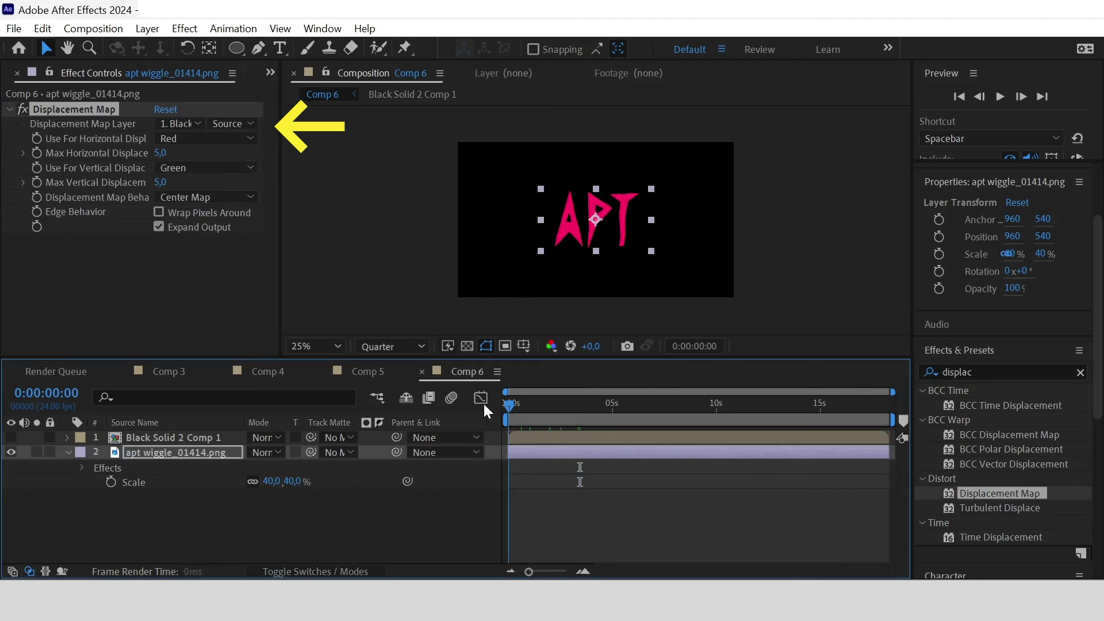
Step: Preview the wiggle and raise Max Horizontal Displacement to 15
click(776, 226)
key(period)
key(period)
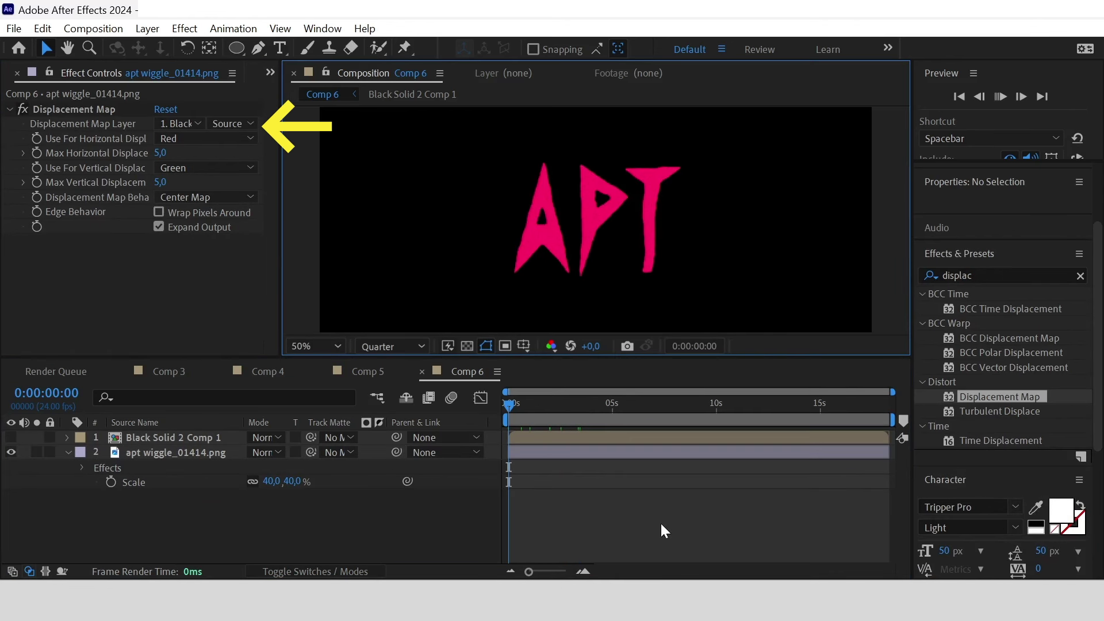
key(space)
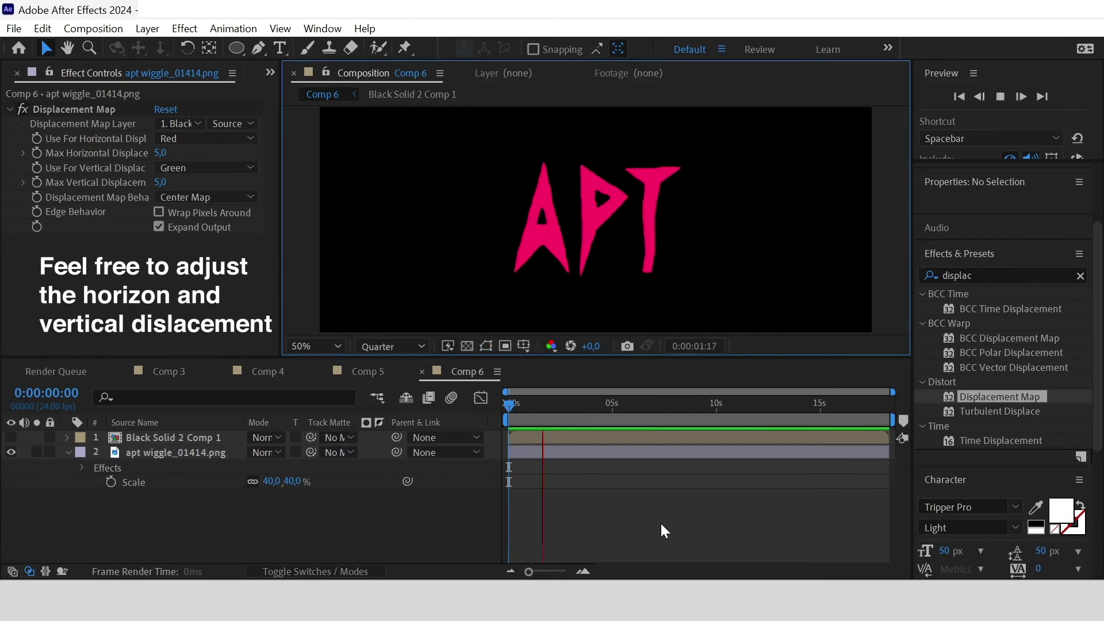
key(space)
drag(158, 153, 166, 153)
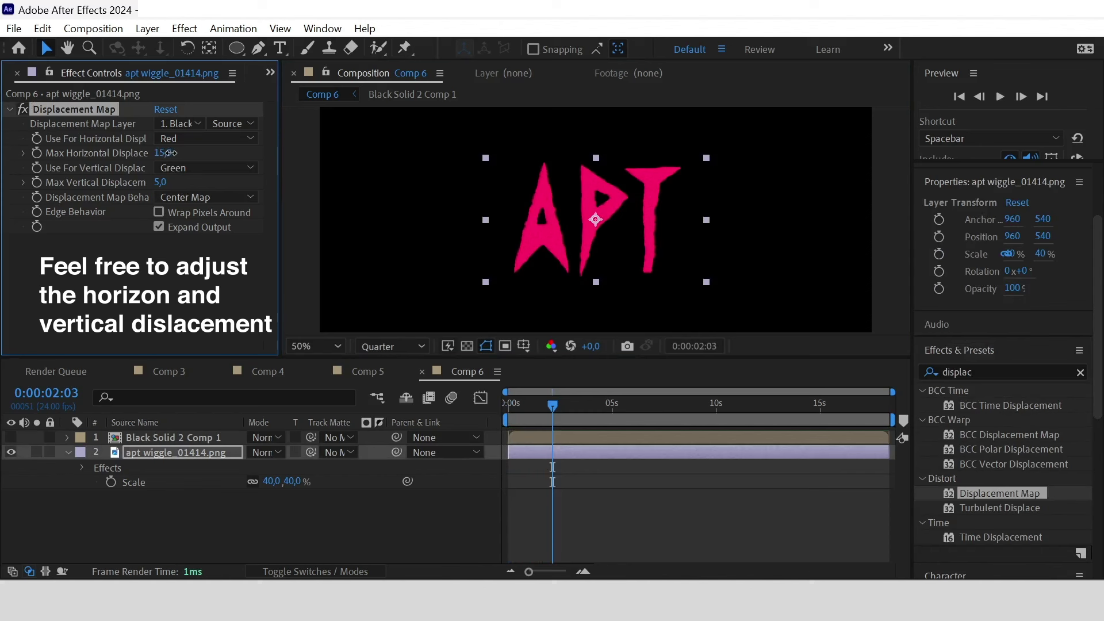
click(506, 402)
Step: Preview the stronger wiggle, rewind to the start and collapse the shape layer
click(608, 524)
key(space)
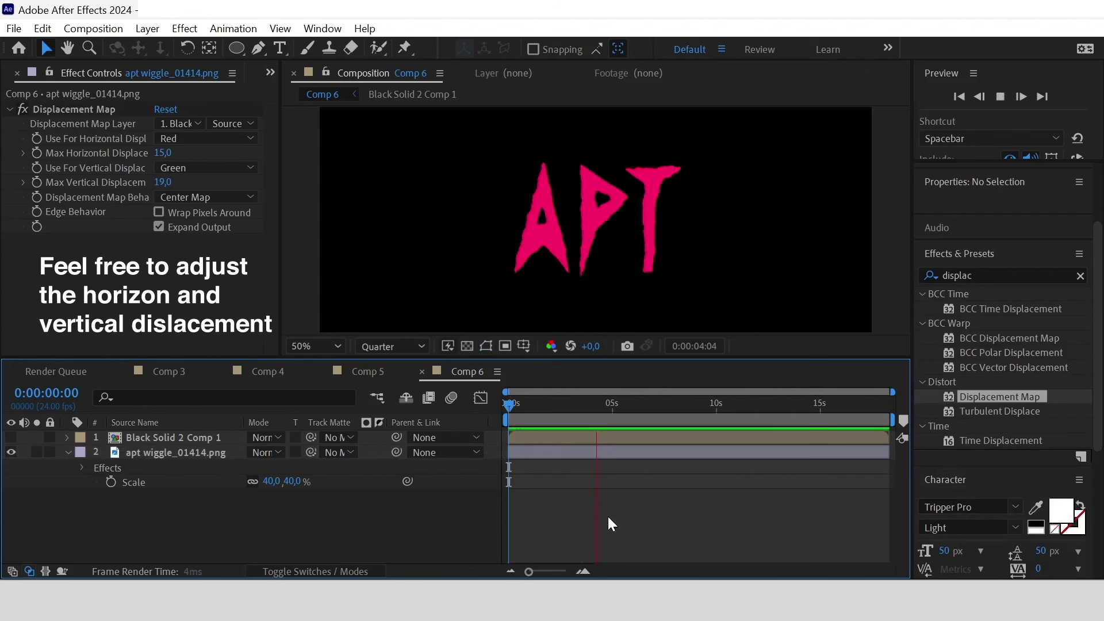
key(space)
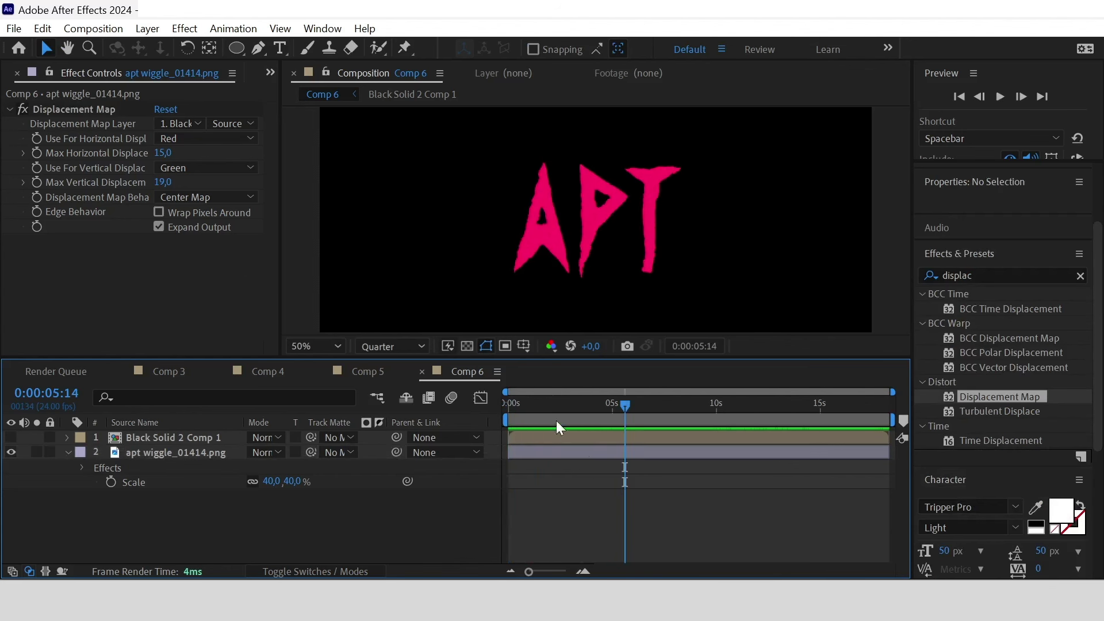
drag(556, 420, 498, 415)
scroll(887, 207, down, 2)
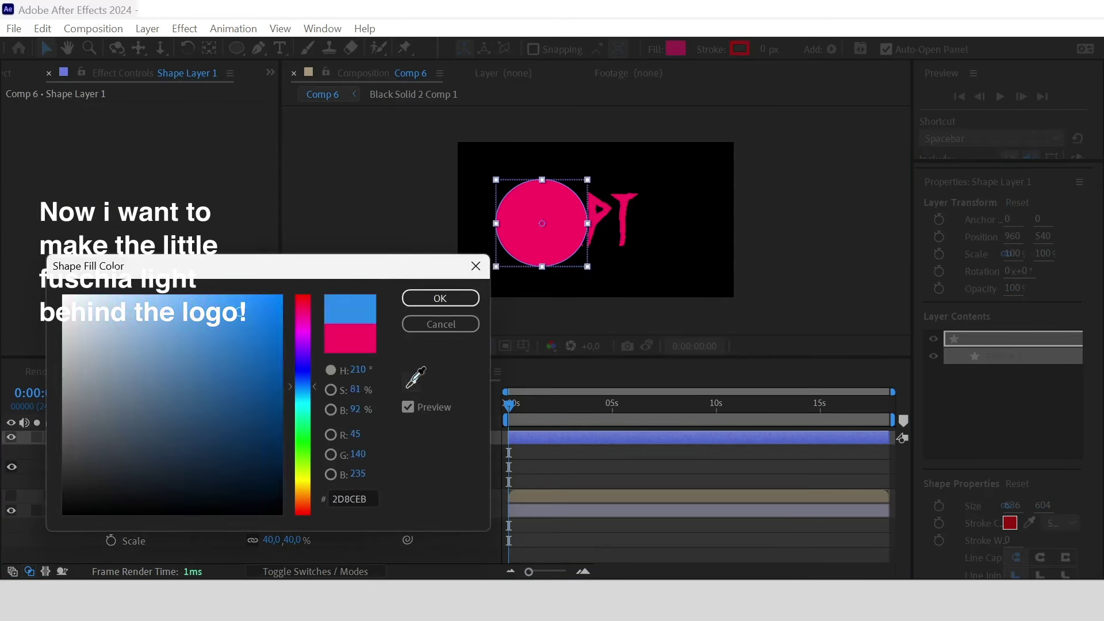
key(ctrl+5)
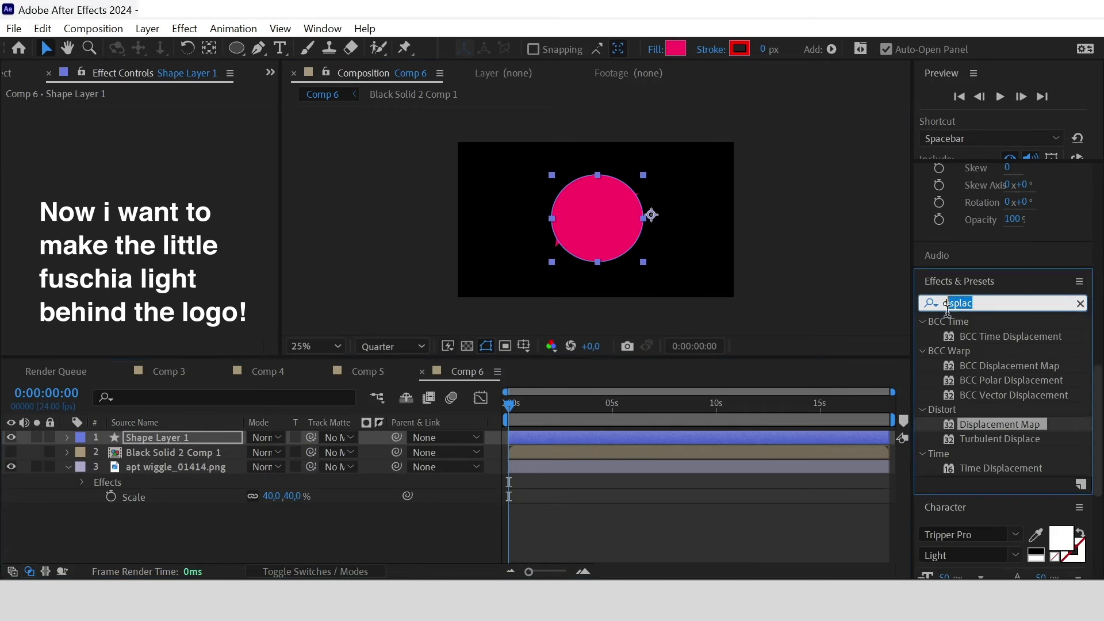
text(gaus)
Step: Blur Shape Layer 1 with Gaussian Blur around 425, Repeat Edge Pixels off
mouse_move(1004, 367)
mouse_down()
mouse_move(157, 430)
mouse_move(228, 509)
mouse_up()
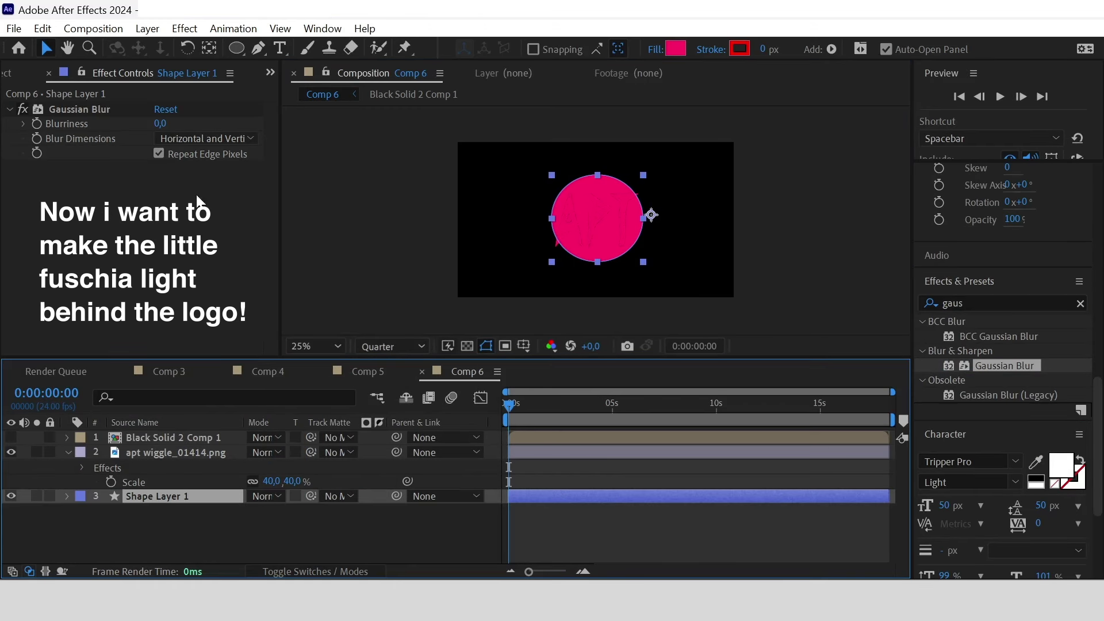
drag(160, 123, 503, 201)
click(159, 154)
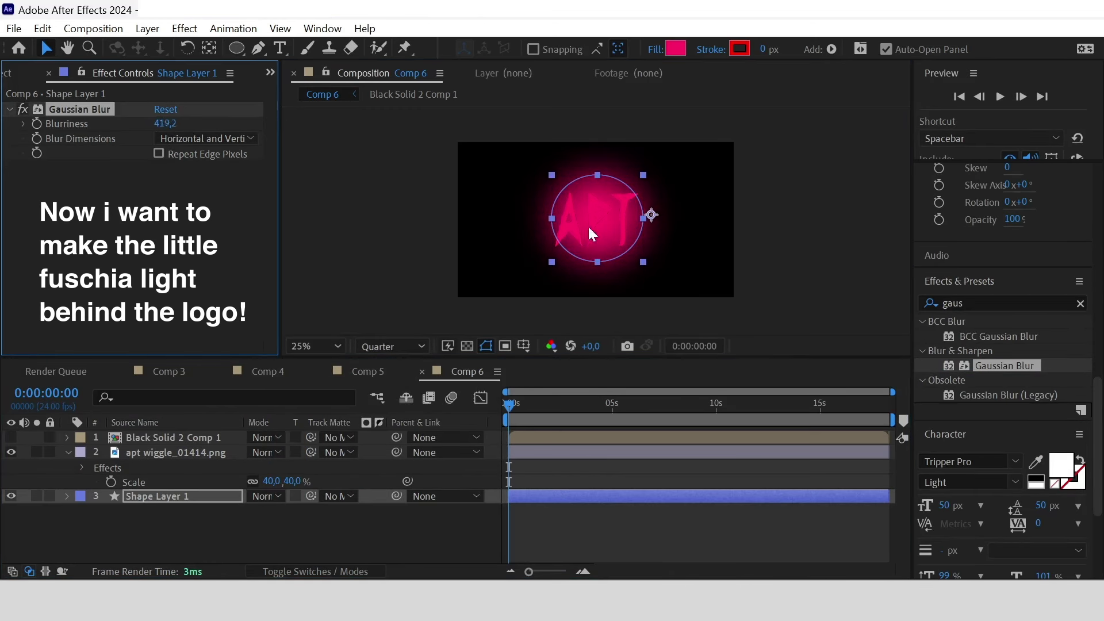
Step: Lower the shape layer's opacity to 8% and scale it to 78%
click(156, 497)
key(t)
drag(259, 511, 235, 511)
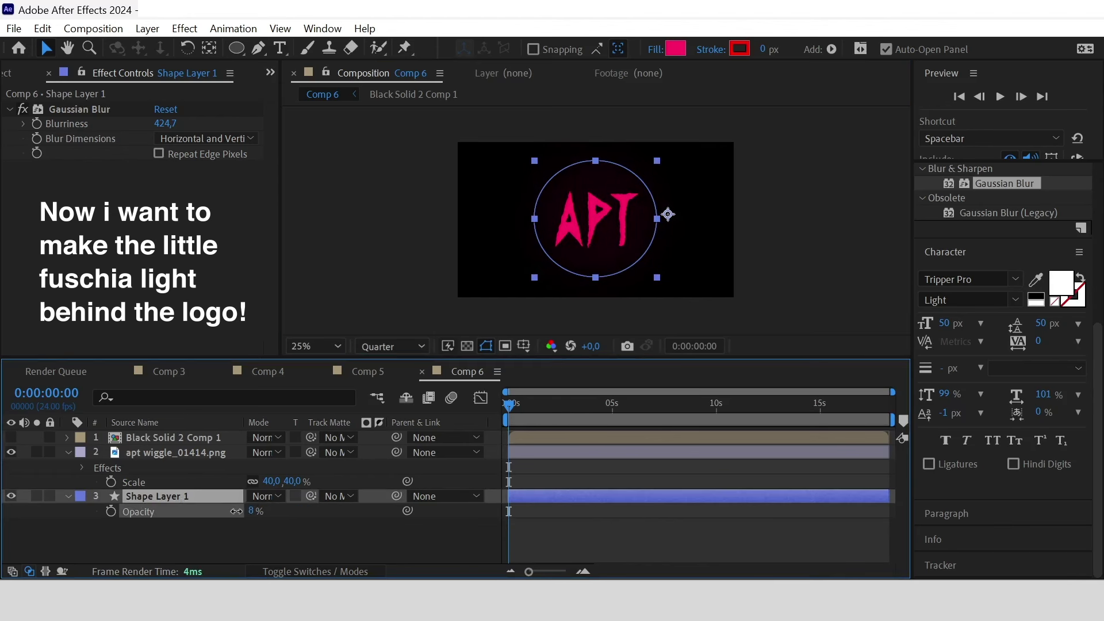
key(s)
drag(272, 512, 259, 512)
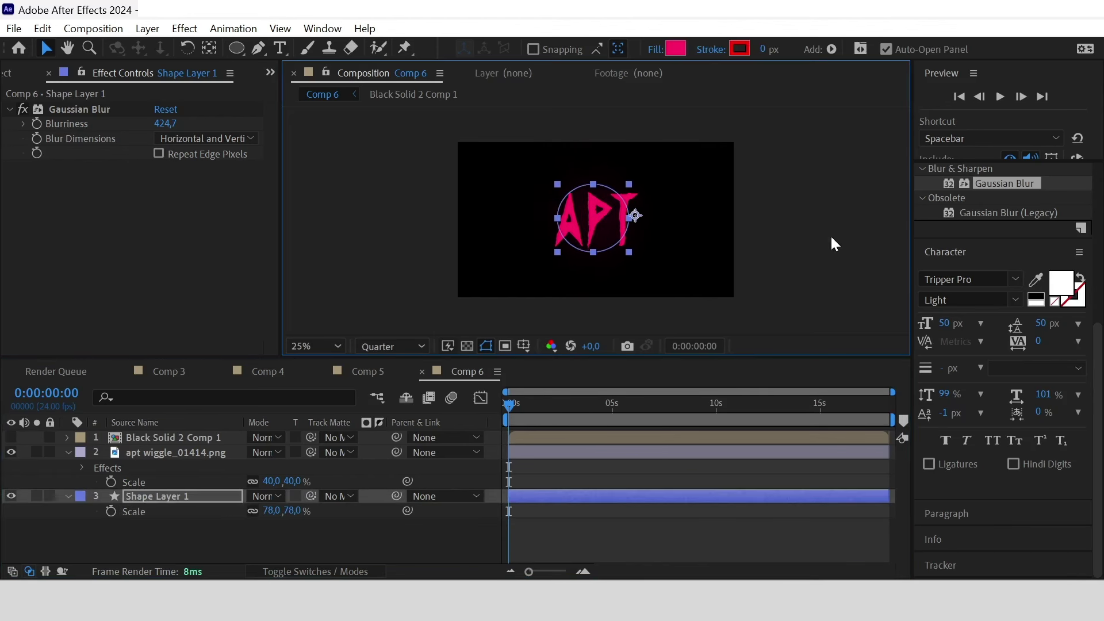